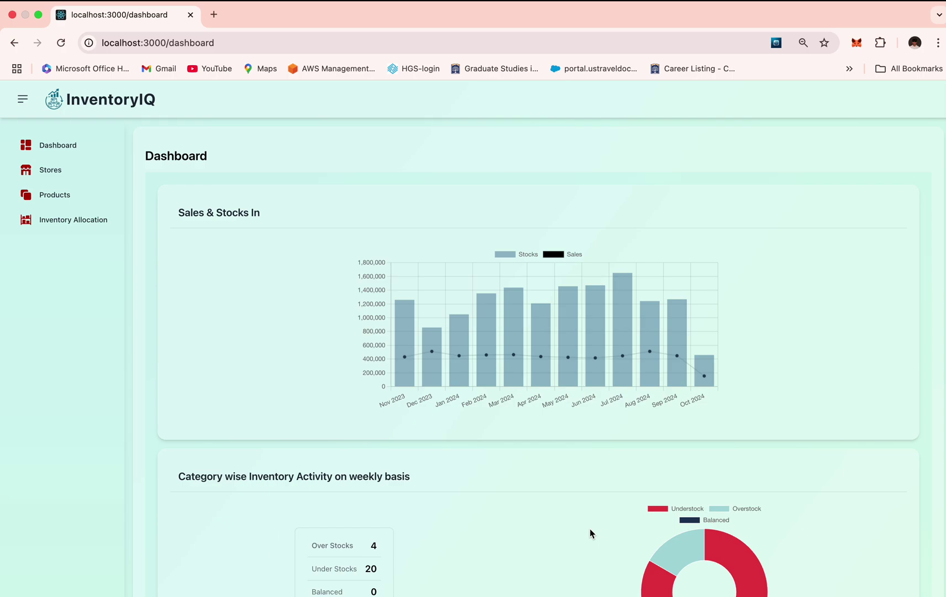
- Scroll up and down through the dashboard tables to review the inventory figures
mouse_move(573, 365)
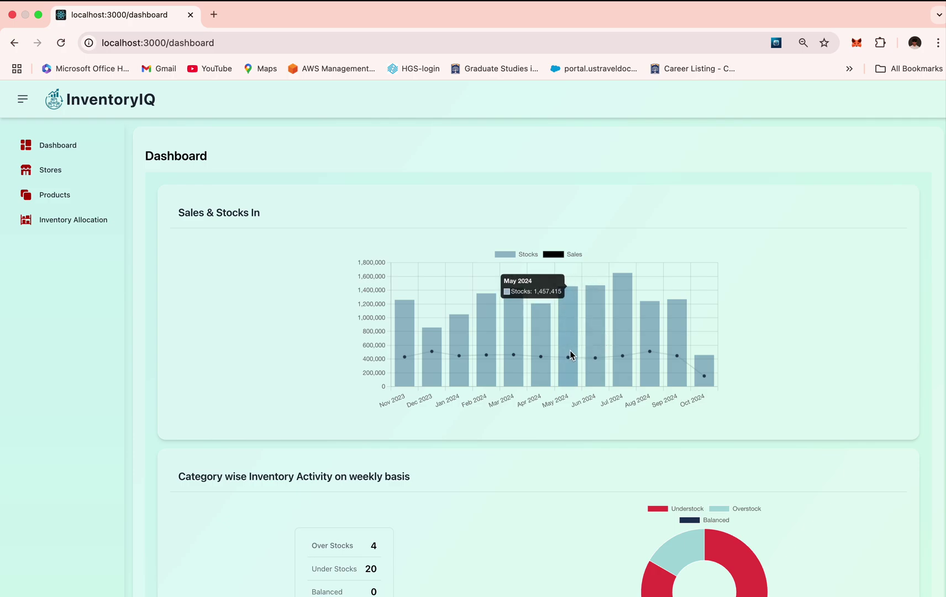
mouse_move(466, 344)
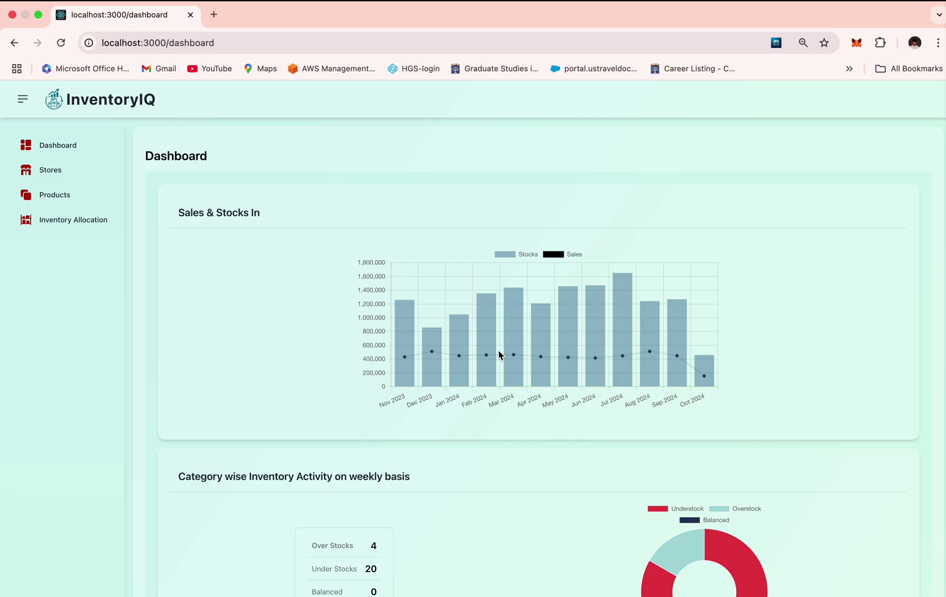
scroll(499, 352, down, 3)
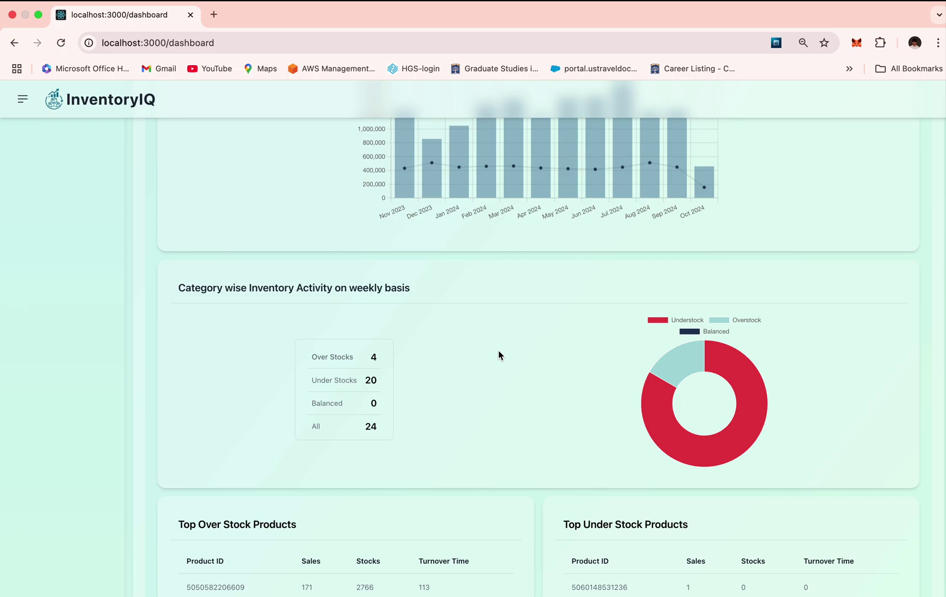
scroll(499, 353, down, 2)
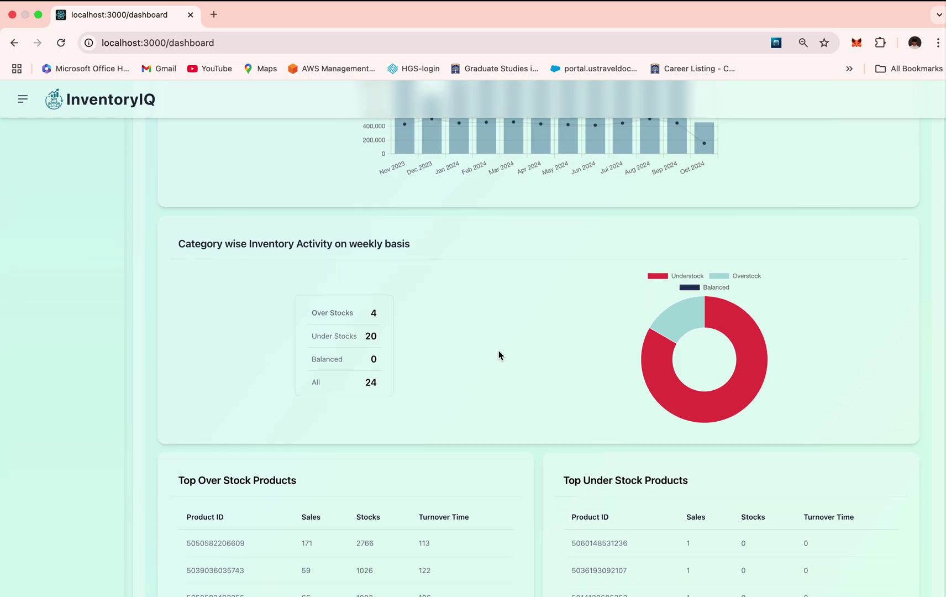
scroll(499, 354, down, 10)
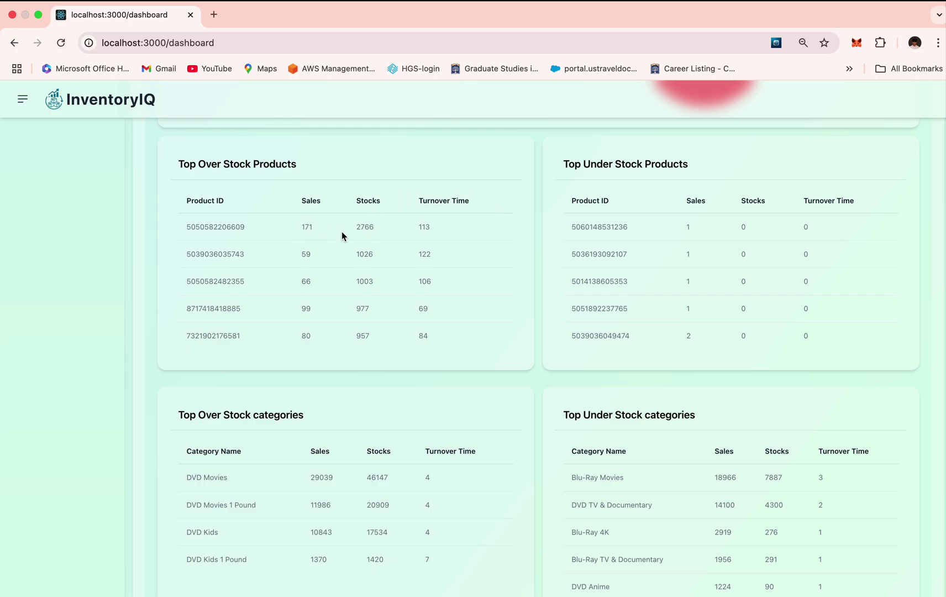
scroll(342, 235, up, 3)
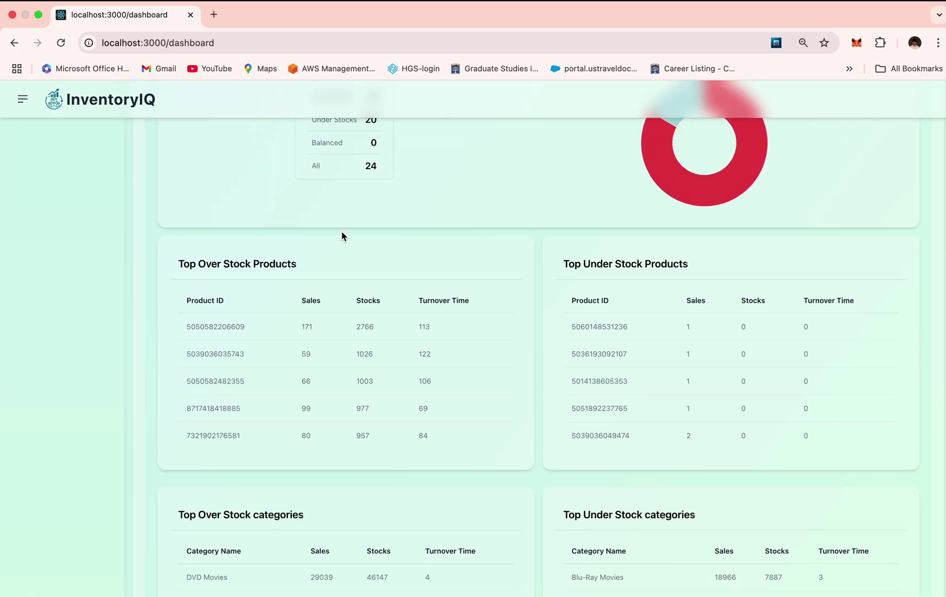
scroll(342, 236, down, 2)
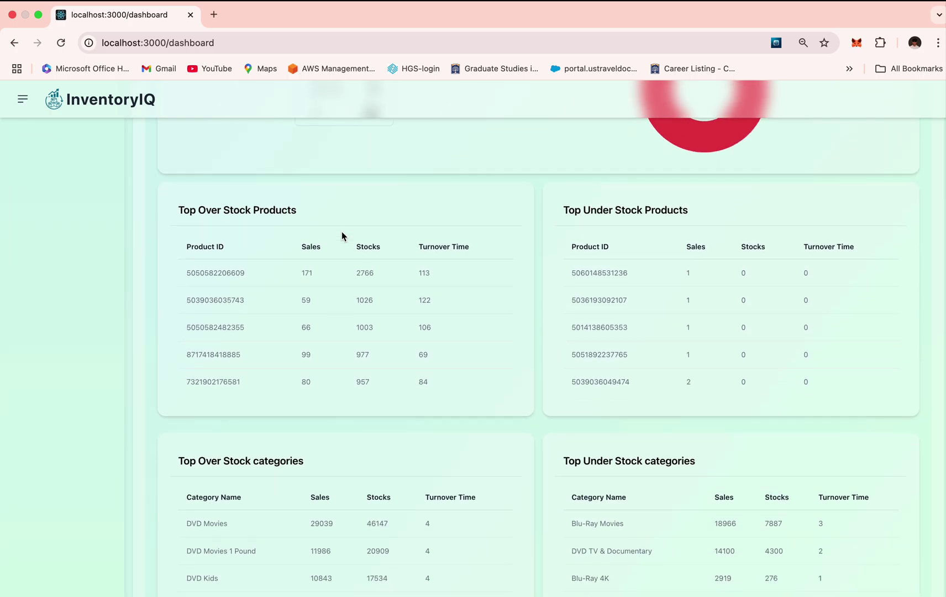
scroll(122, 284, up, 10)
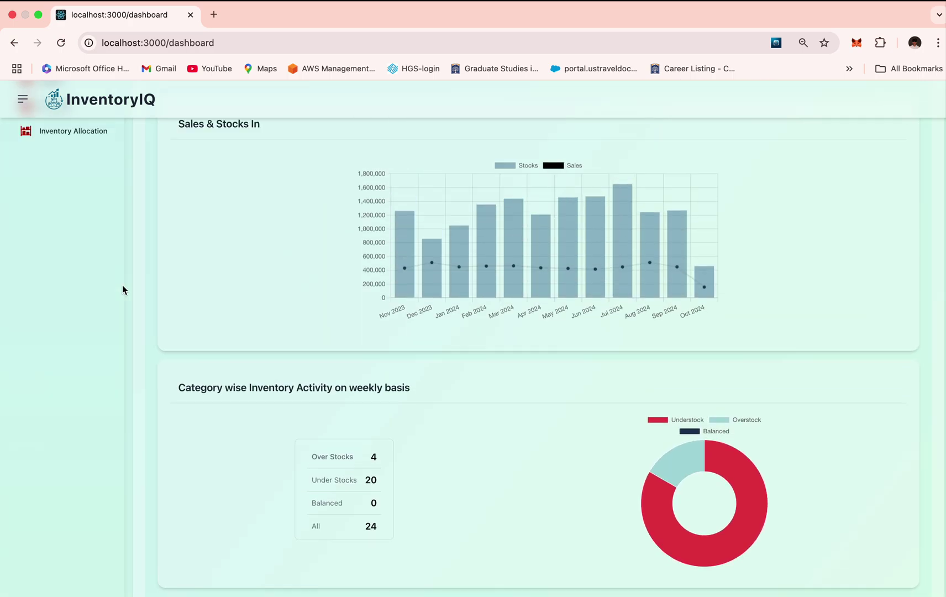
- On the Stores page, choose Inventory_Test HARROGATE to list its category inventory
click(40, 174)
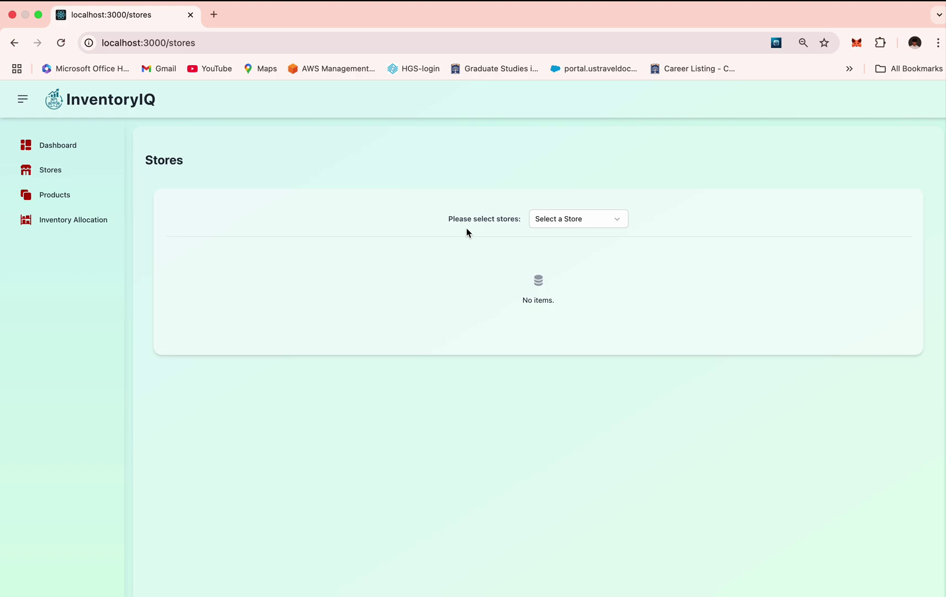
click(592, 221)
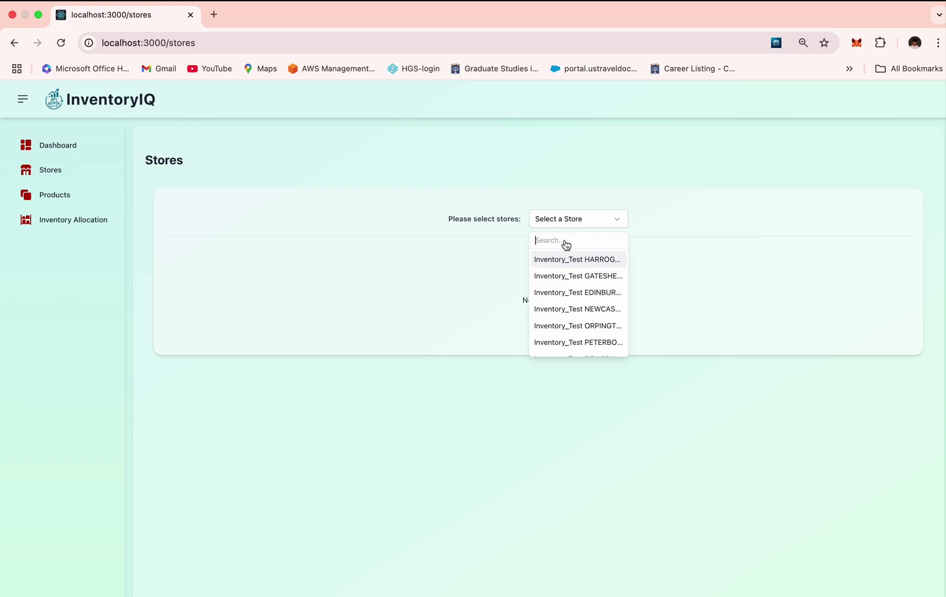
scroll(572, 325, down, 3)
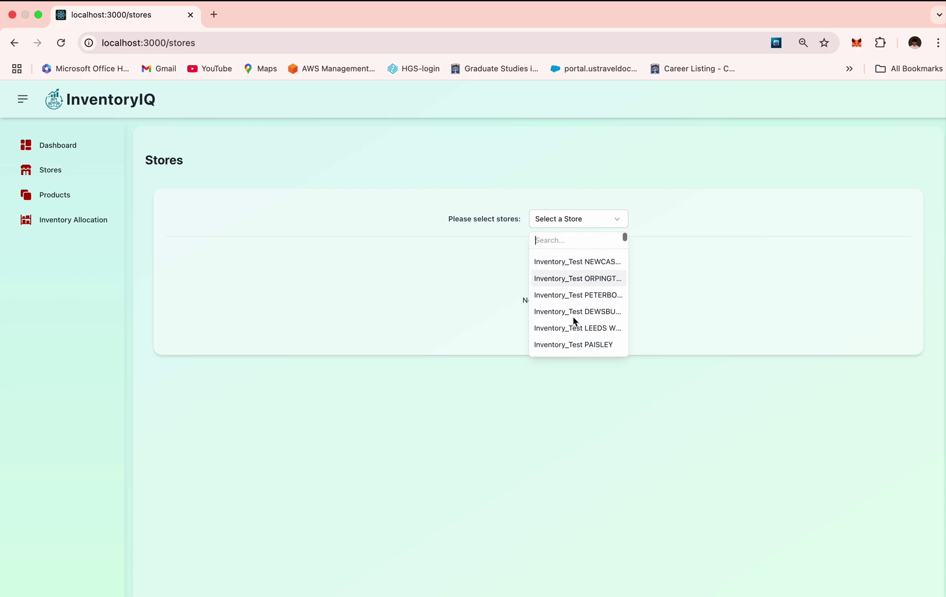
scroll(578, 304, up, 3)
click(581, 259)
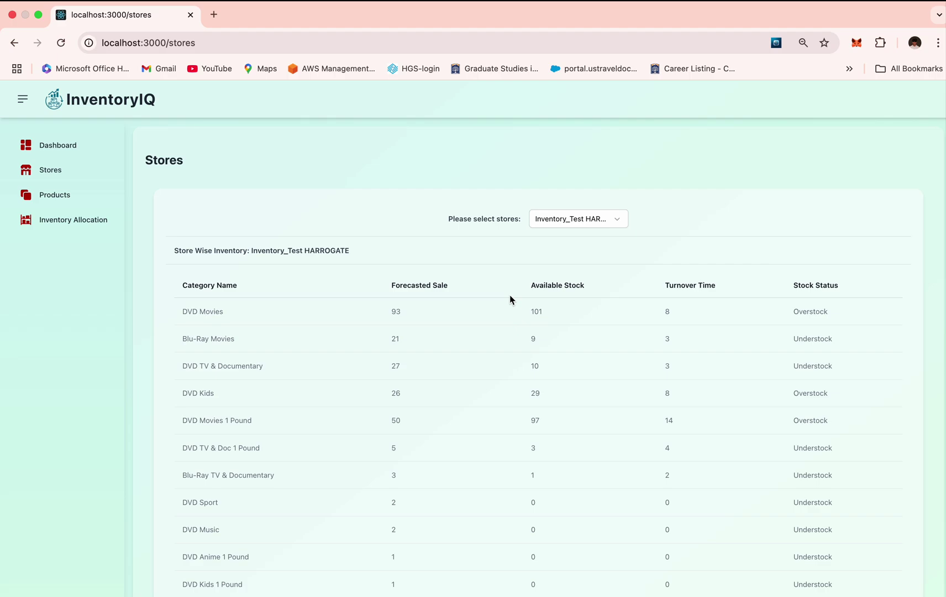
scroll(808, 305, down, 2)
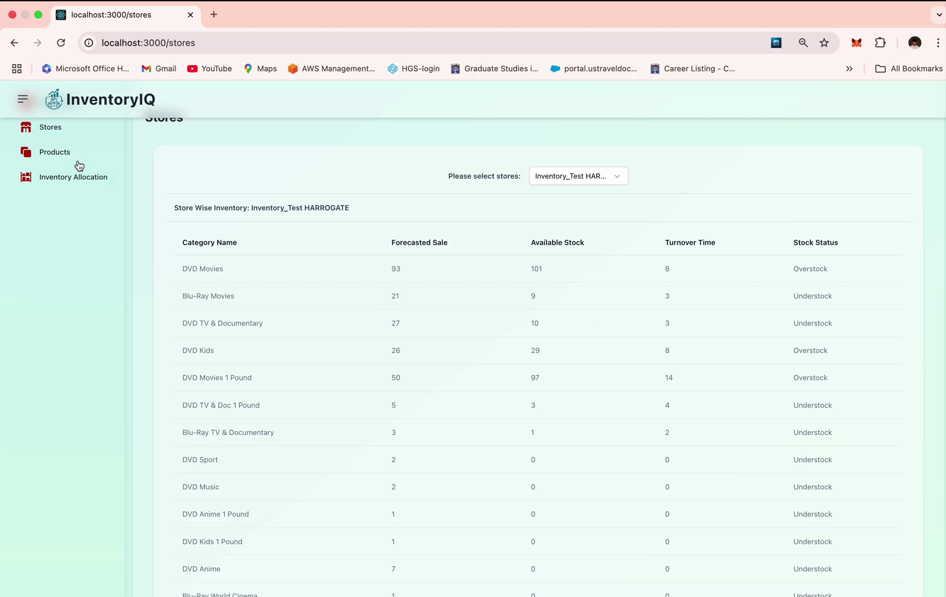
click(61, 151)
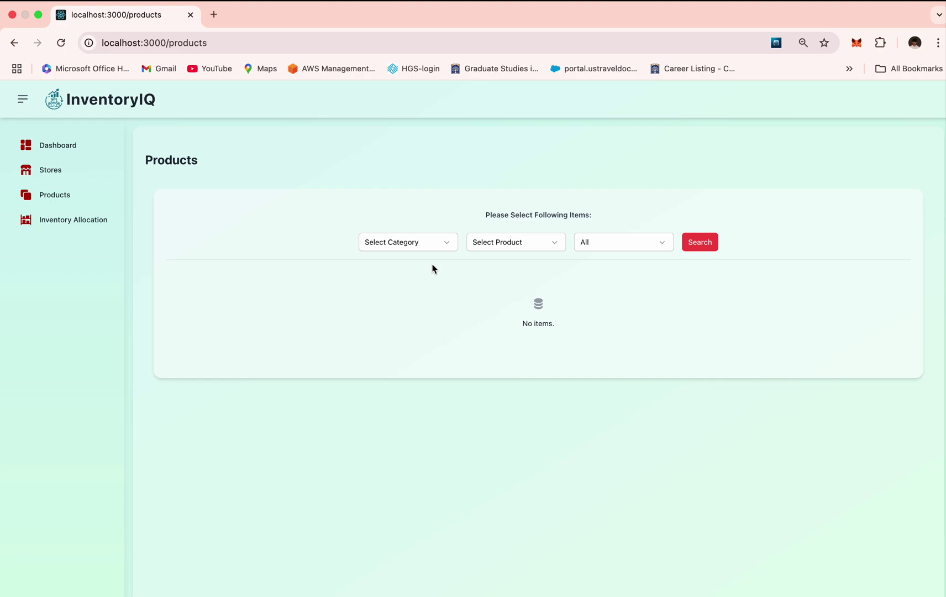
click(435, 242)
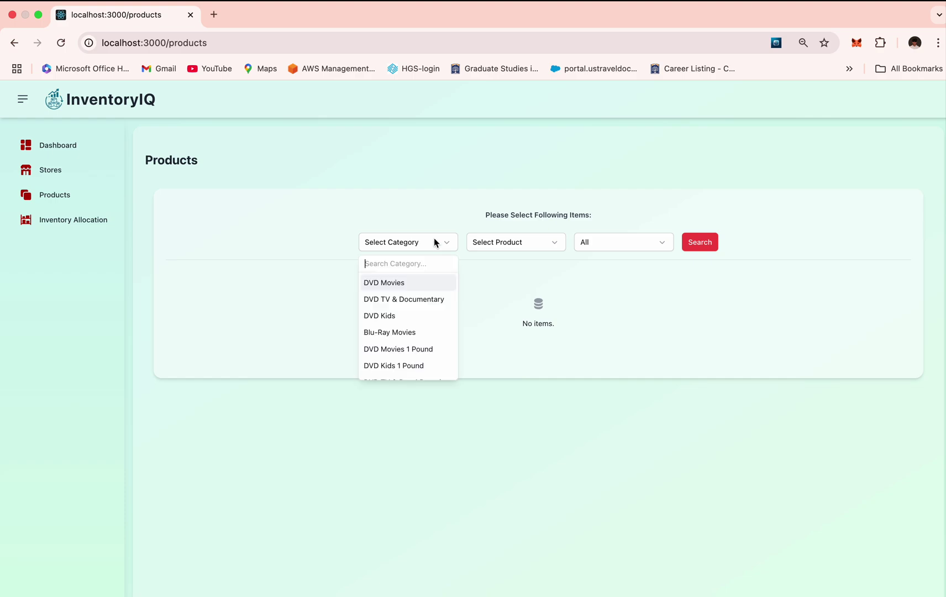
click(390, 332)
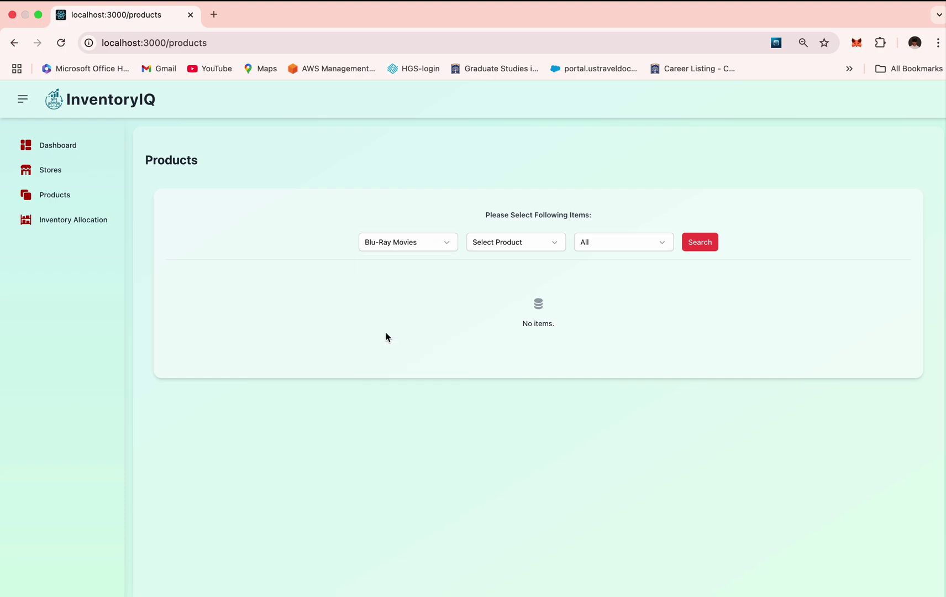
click(498, 247)
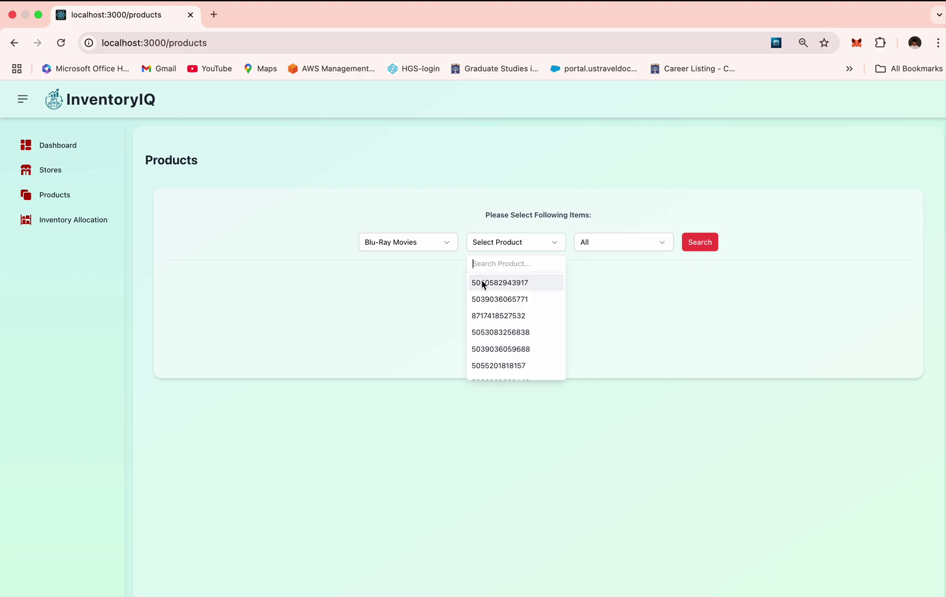
click(490, 316)
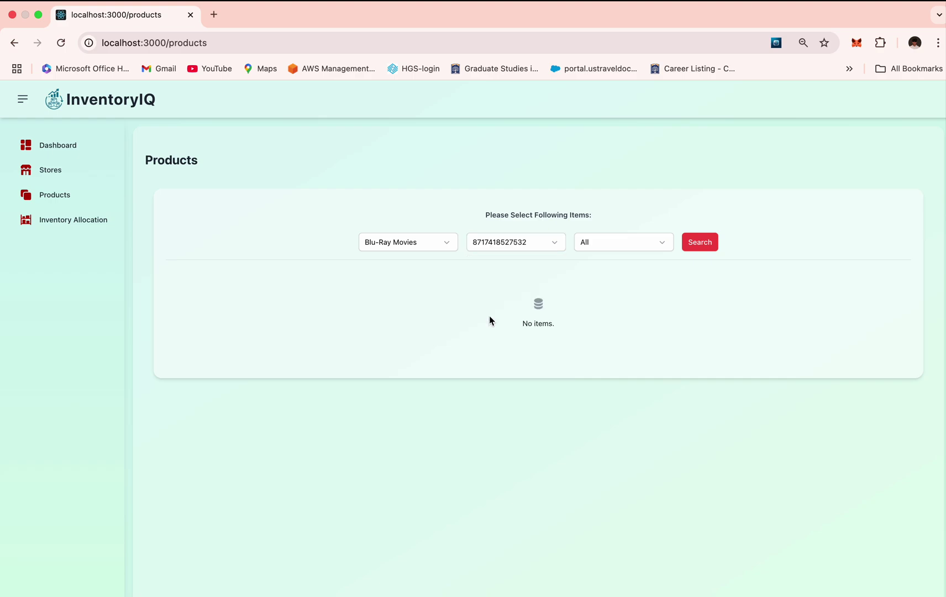
click(601, 246)
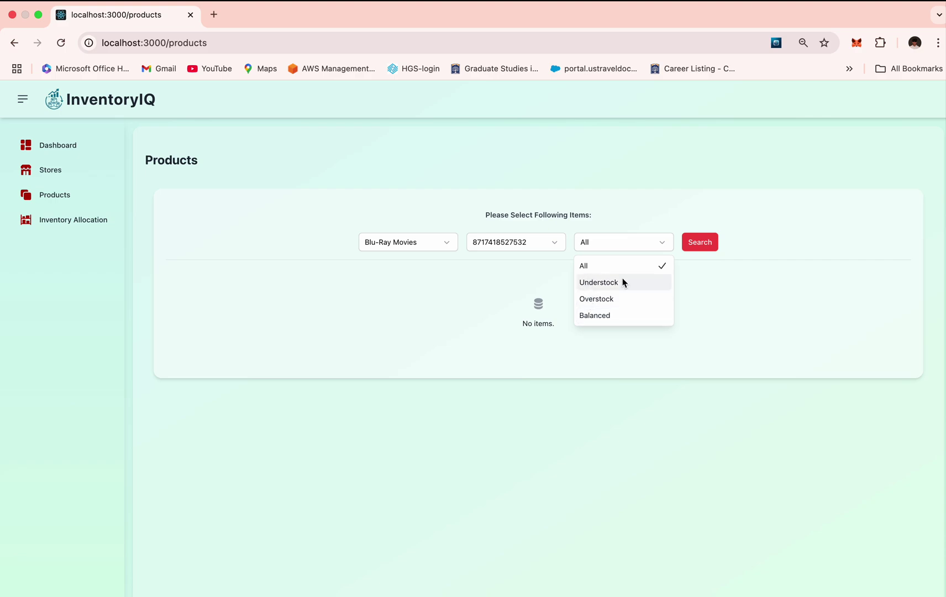
click(700, 243)
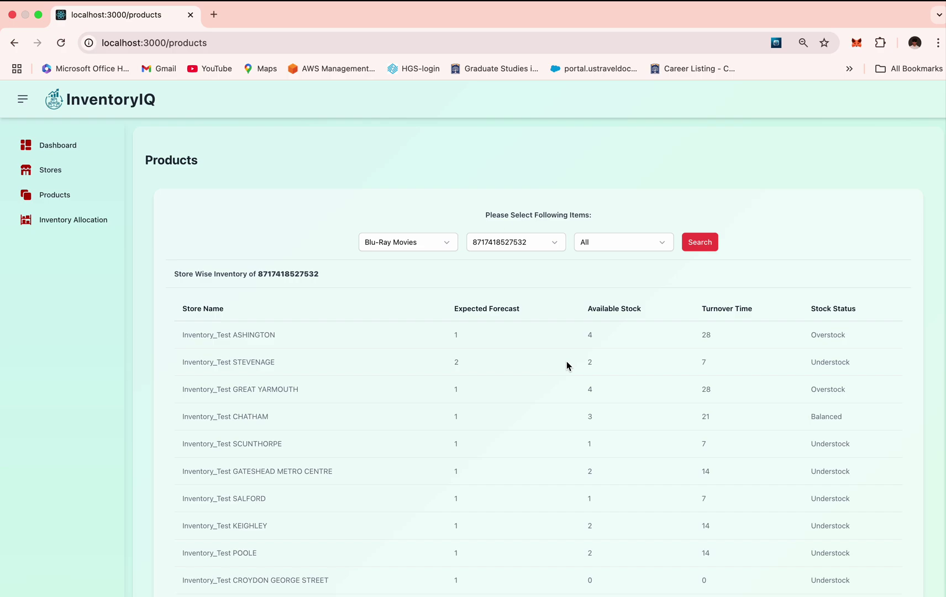
click(82, 220)
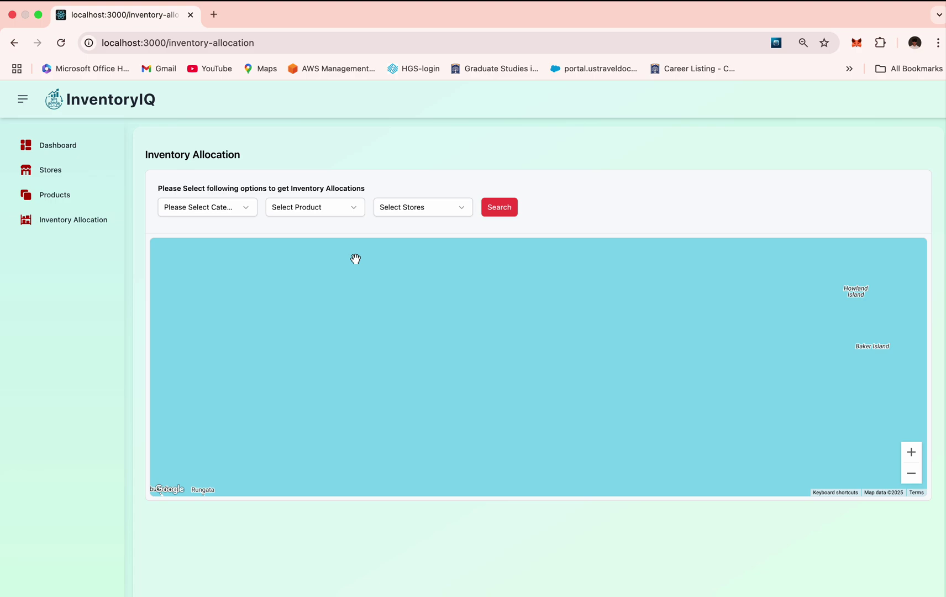
click(242, 209)
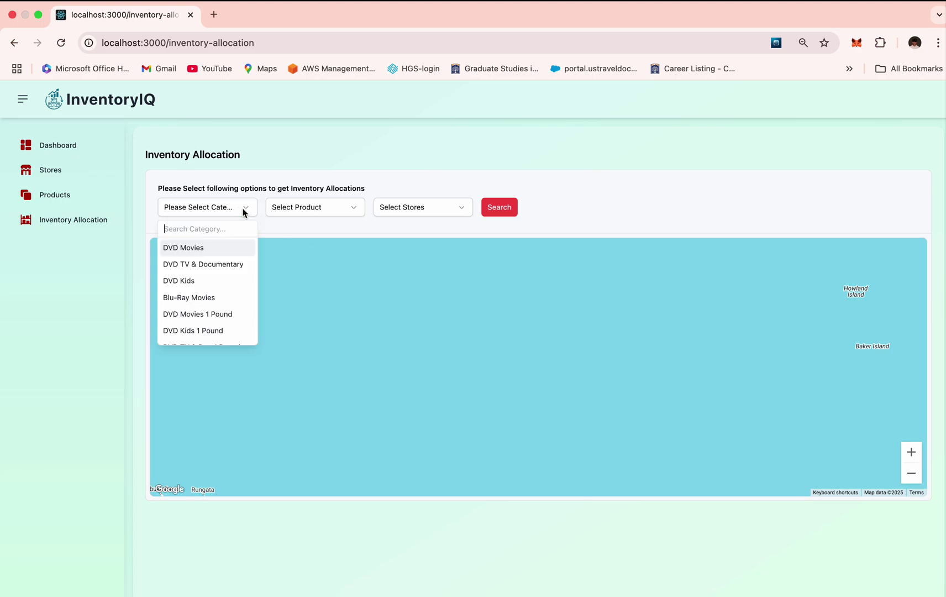
click(198, 284)
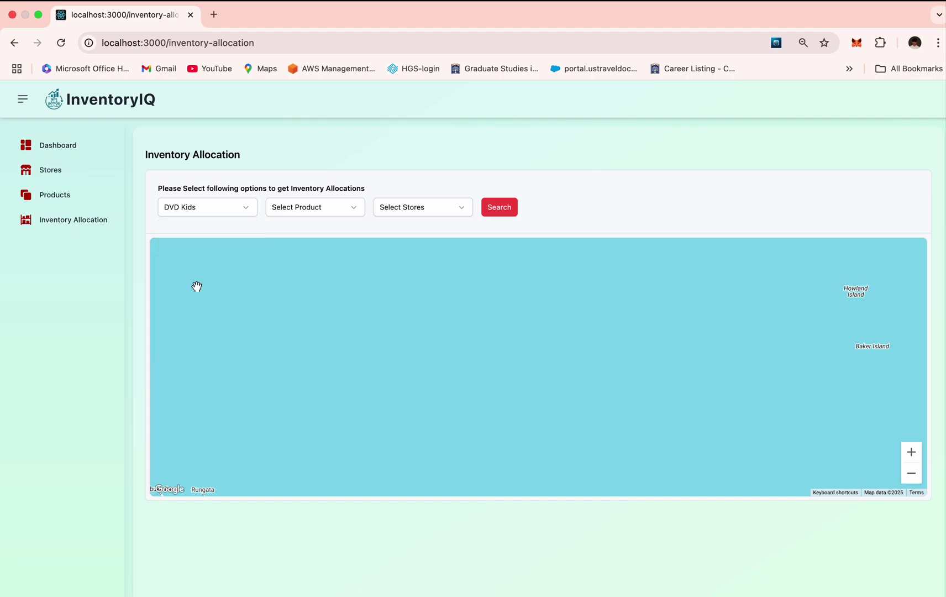
click(328, 208)
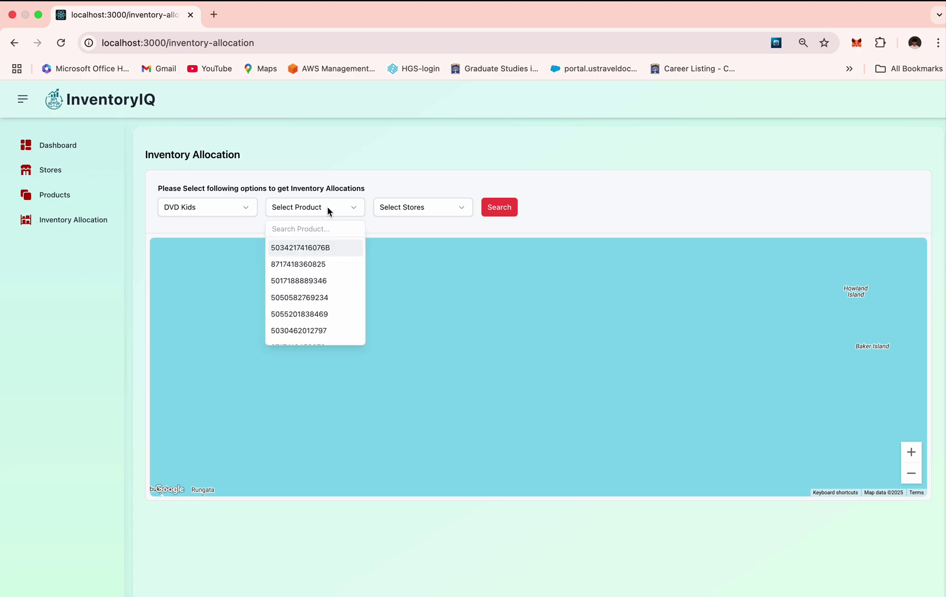
click(298, 264)
click(413, 212)
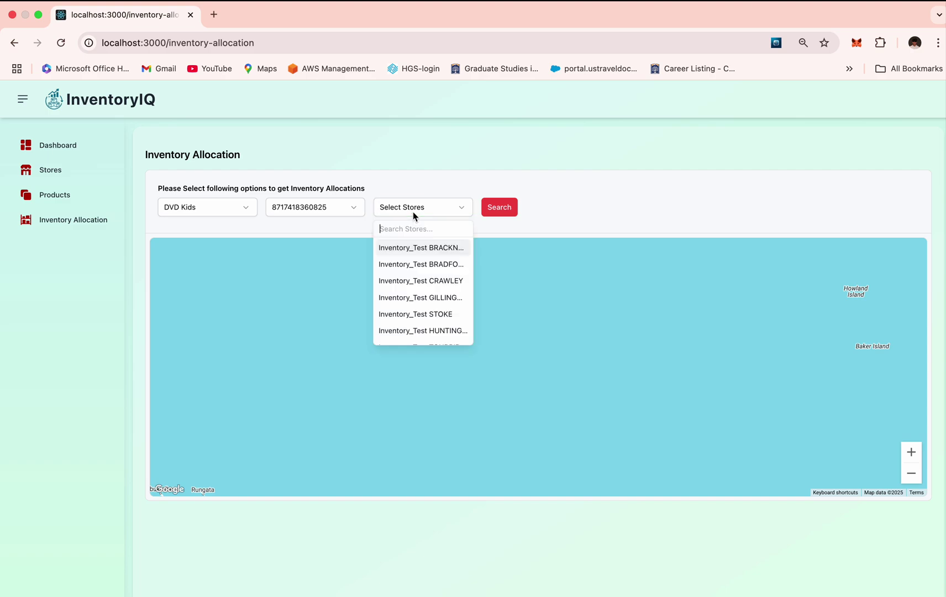
click(317, 206)
click(303, 281)
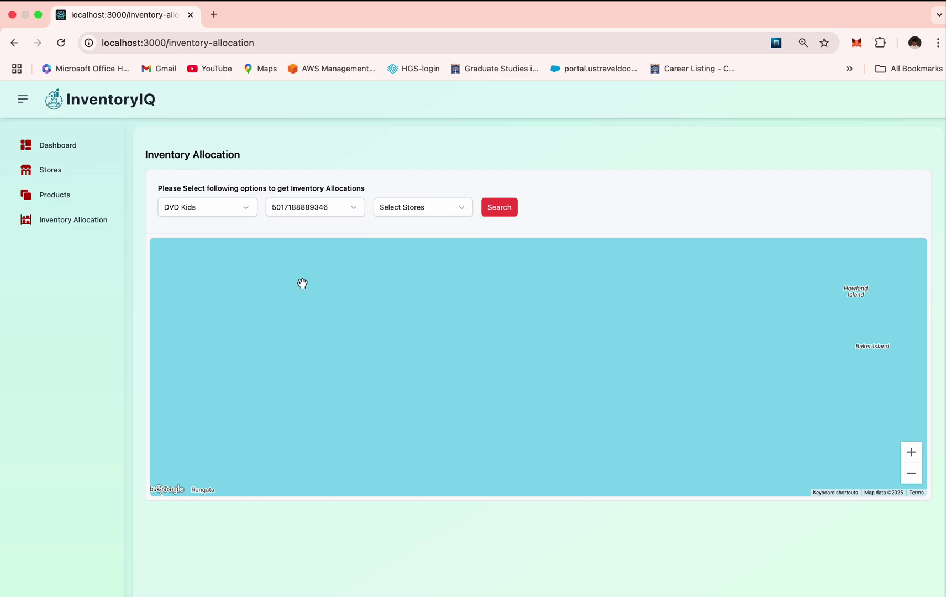
click(442, 206)
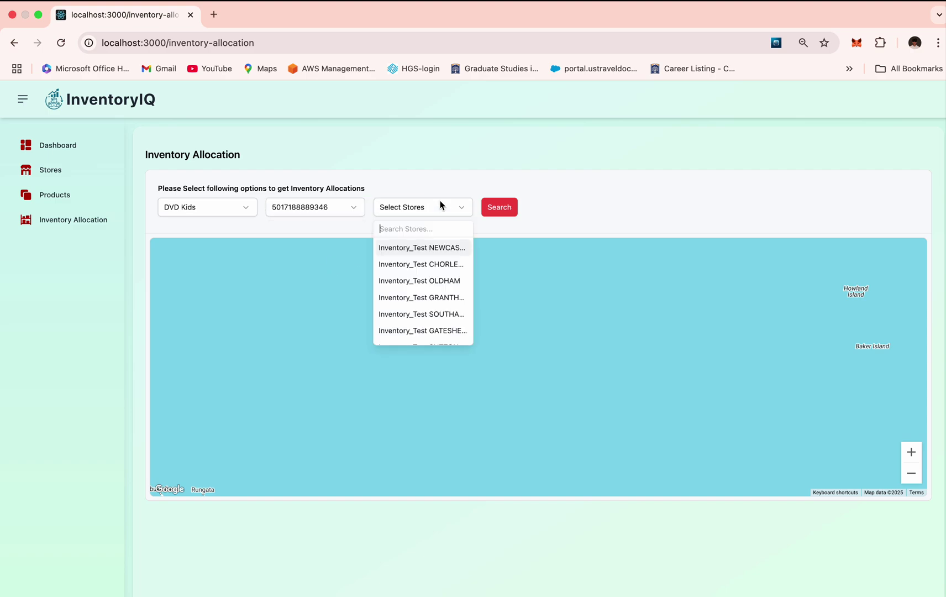
click(419, 280)
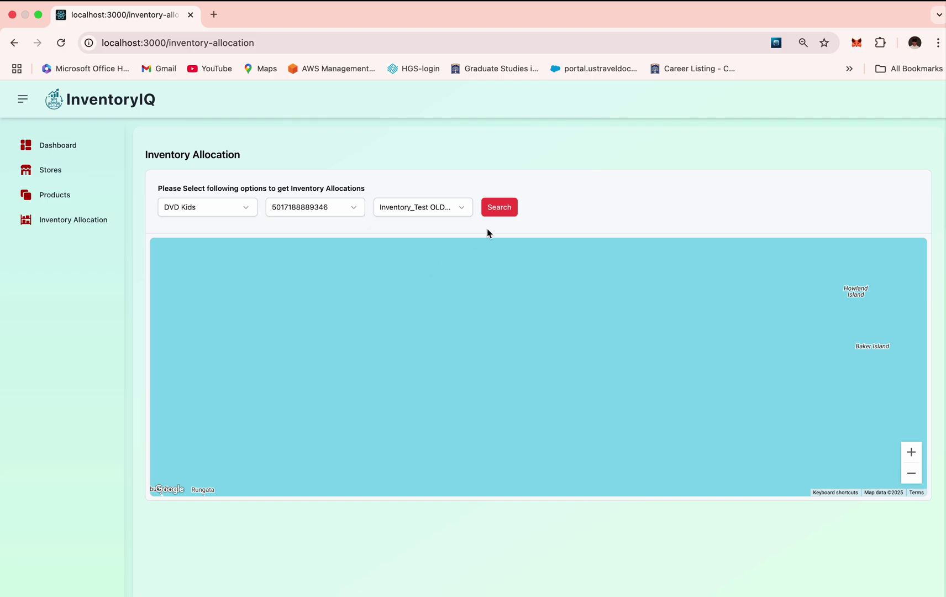
click(510, 208)
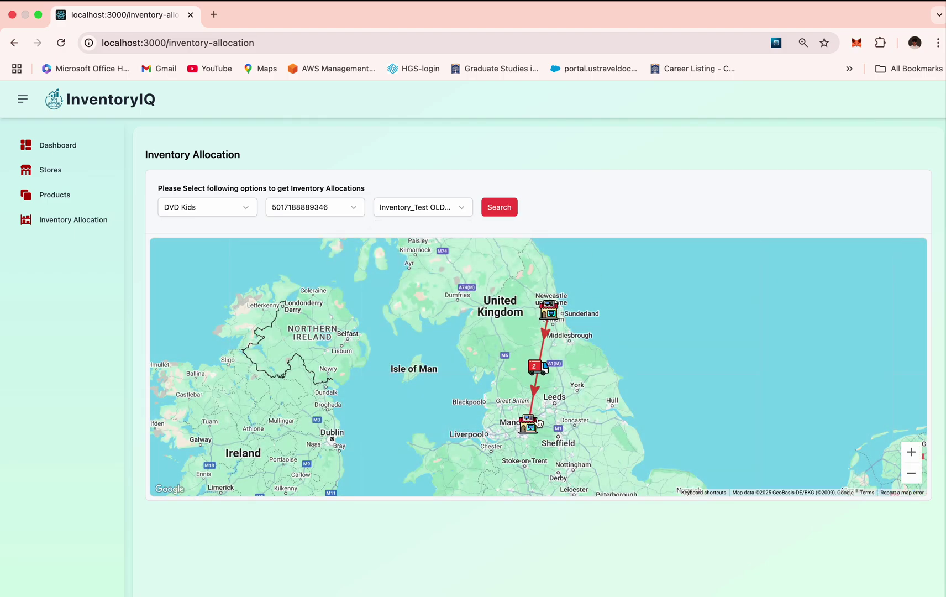
- Inspect the Oldham and Gateshead Metro Centre markers, confirming Oldham is understocked needing 2 units
click(528, 425)
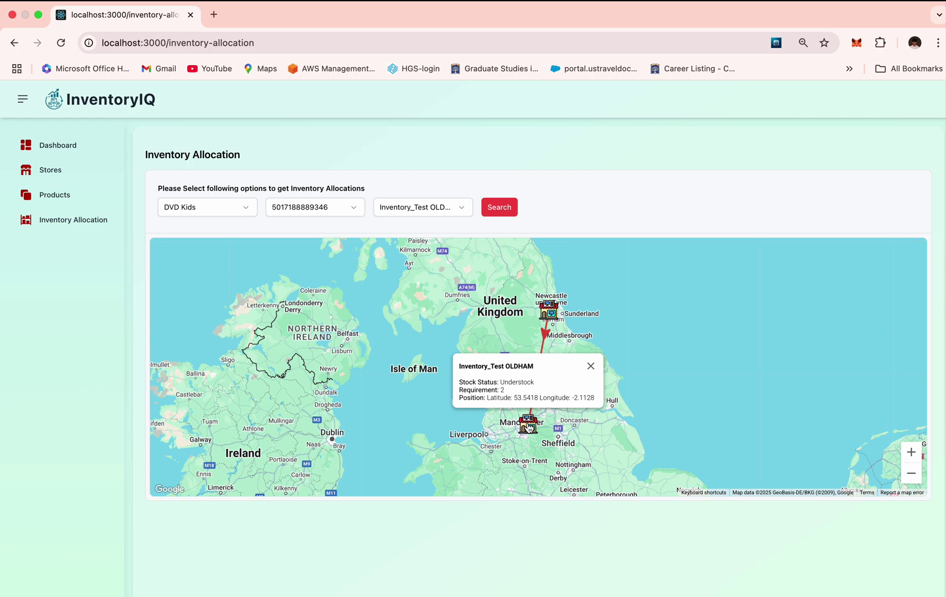
click(550, 314)
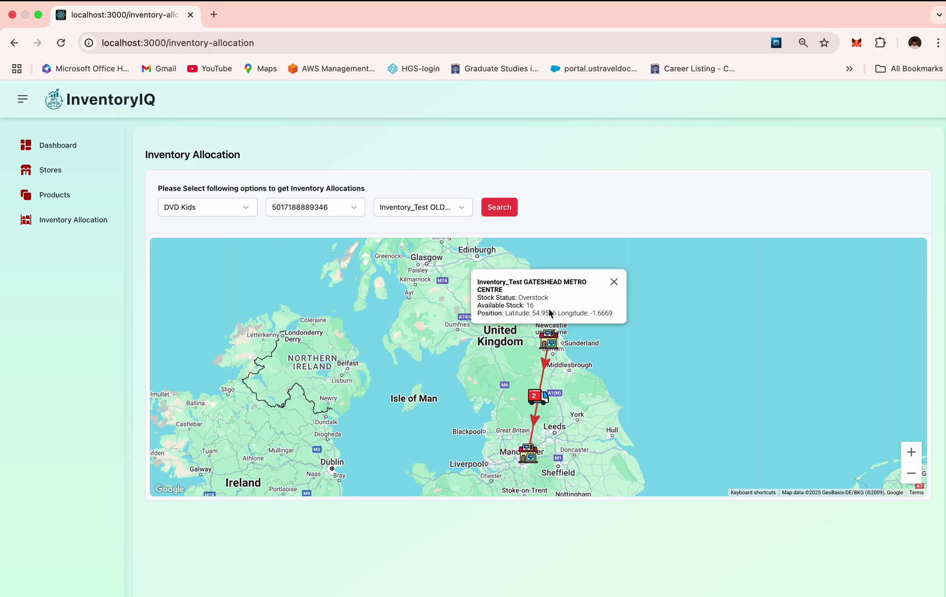
click(530, 456)
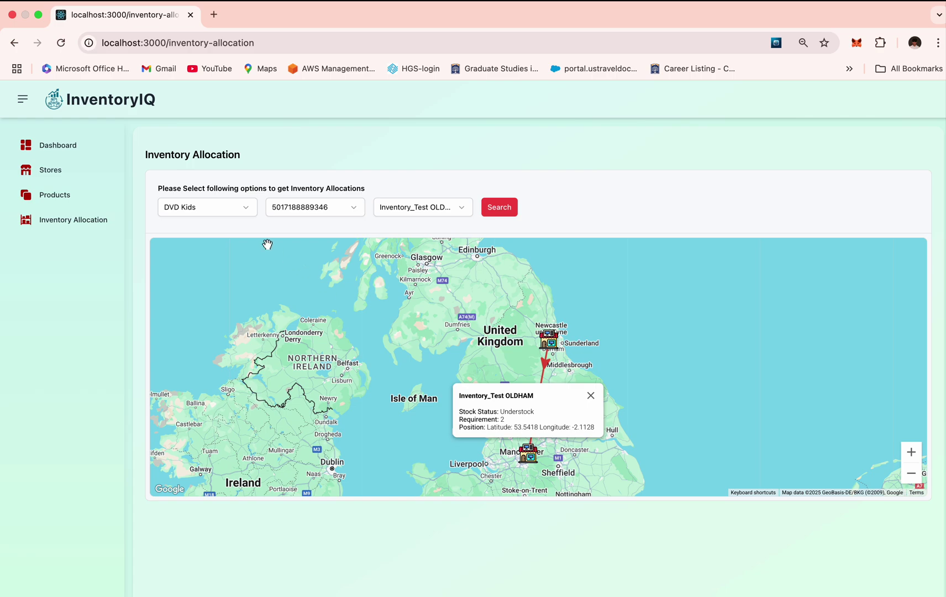
click(249, 210)
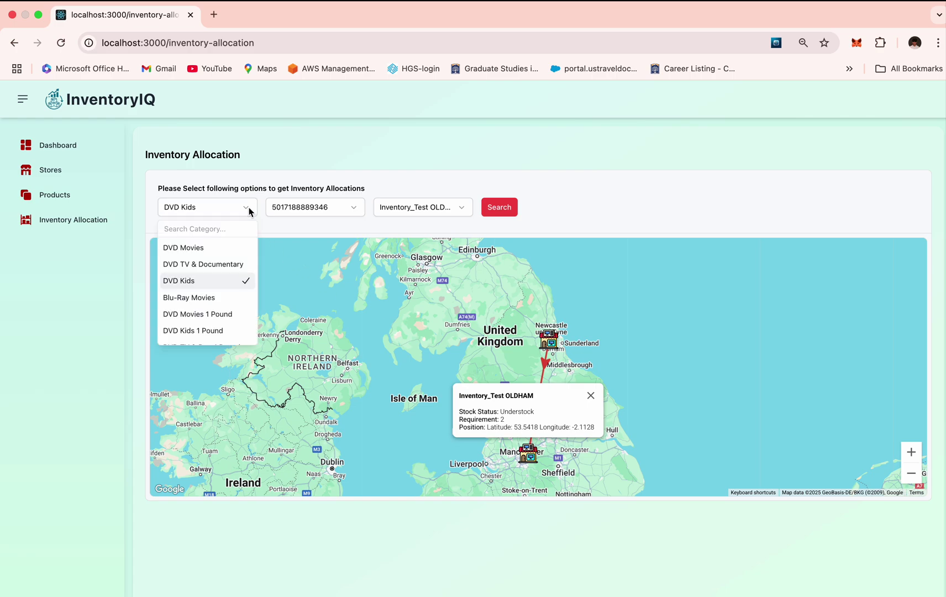
click(209, 299)
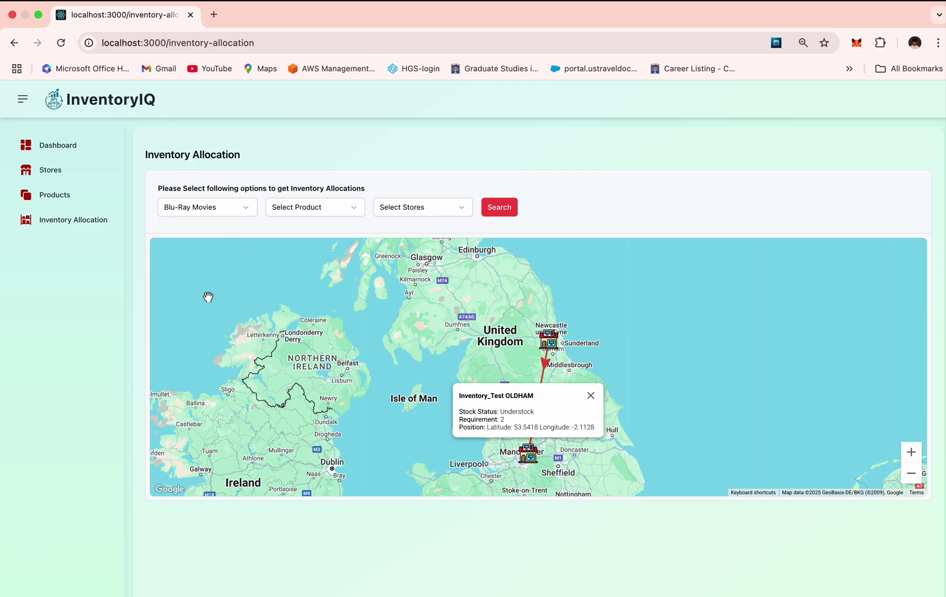
click(322, 211)
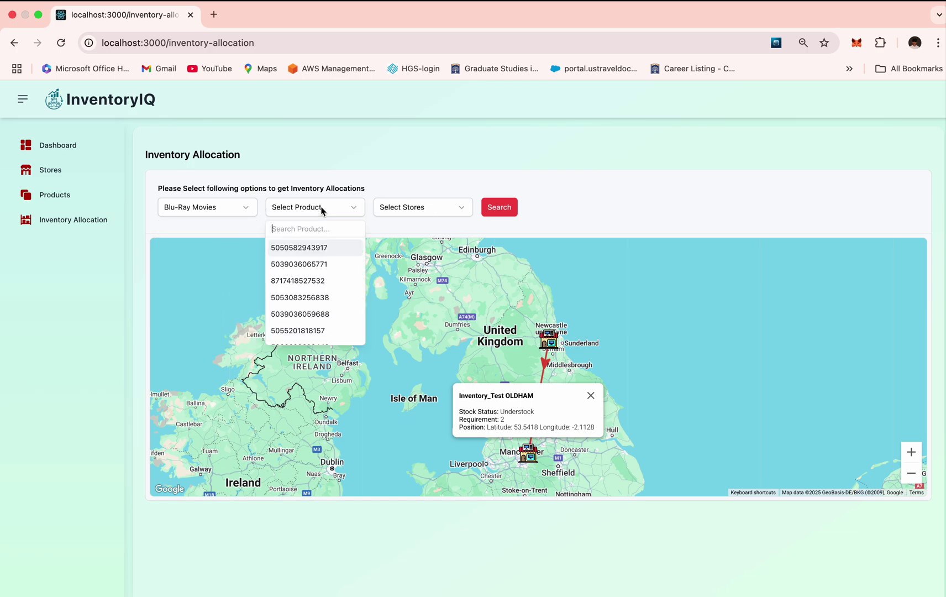
click(310, 265)
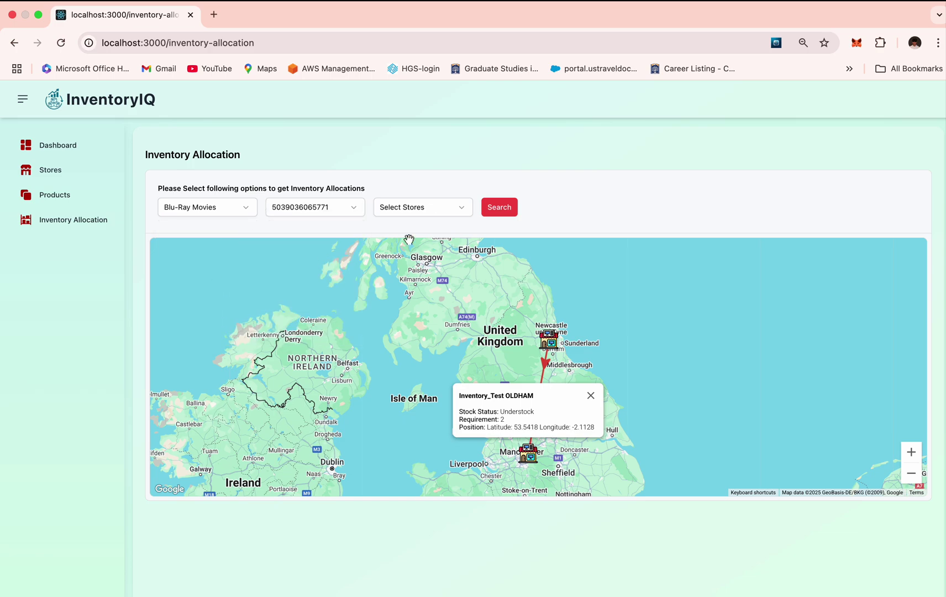
click(440, 210)
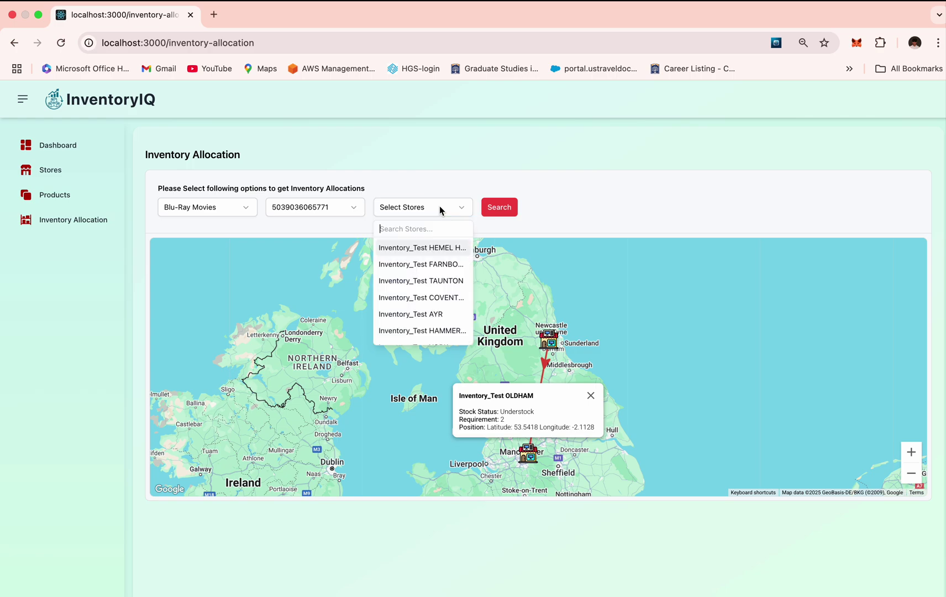
click(432, 266)
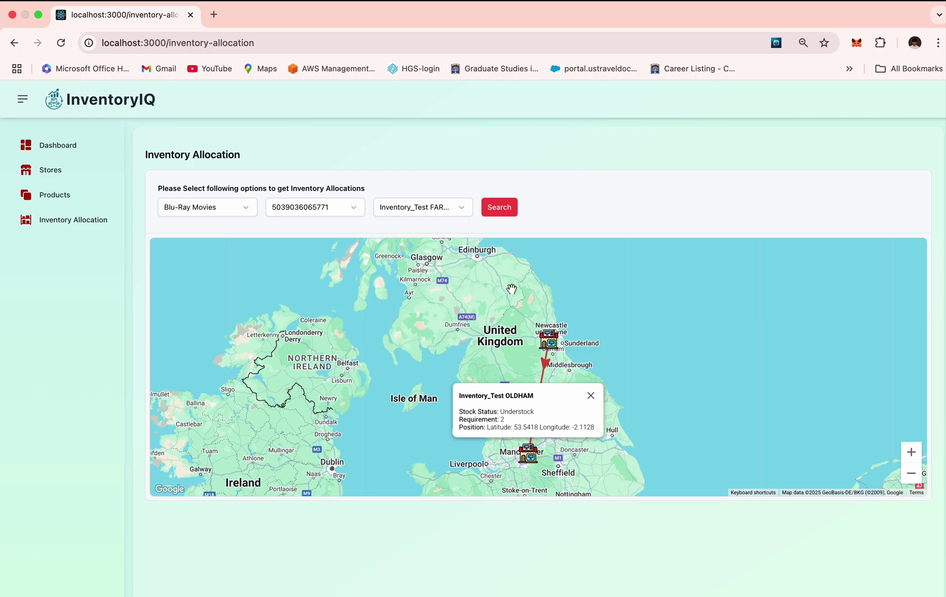
- Plot the Blu-Ray routes and inspect the Farnborough, Basingstoke and Crawley store markers
click(489, 214)
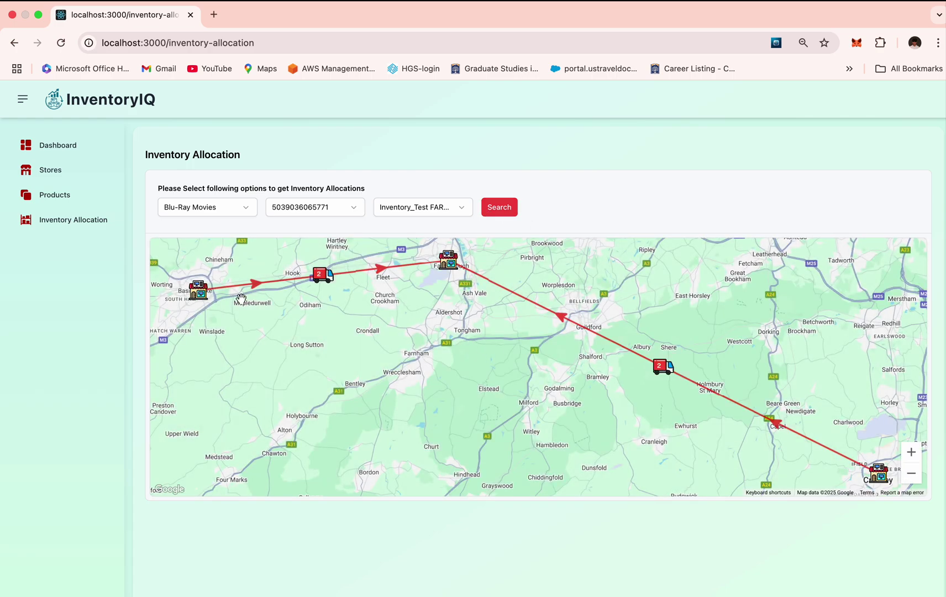
click(451, 266)
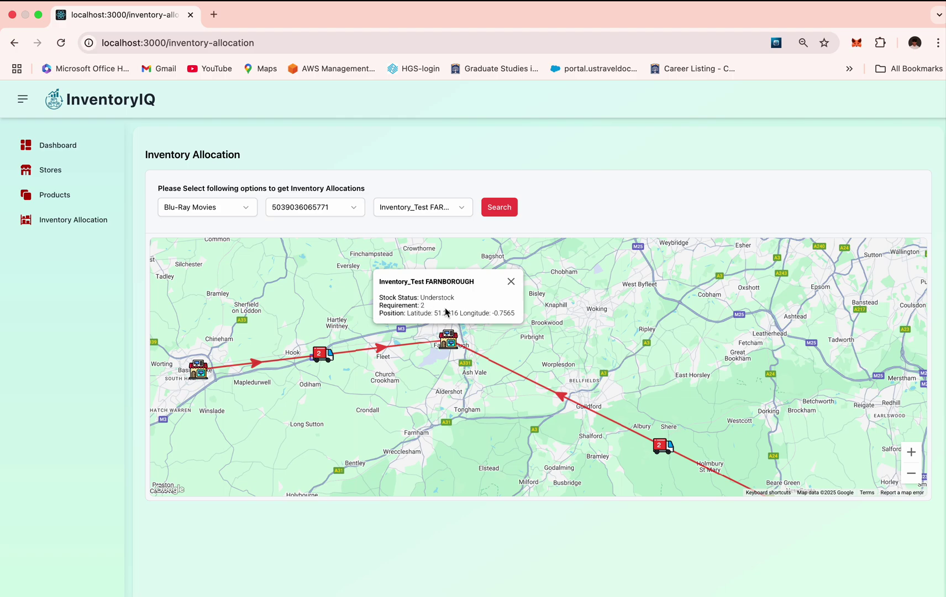
click(199, 374)
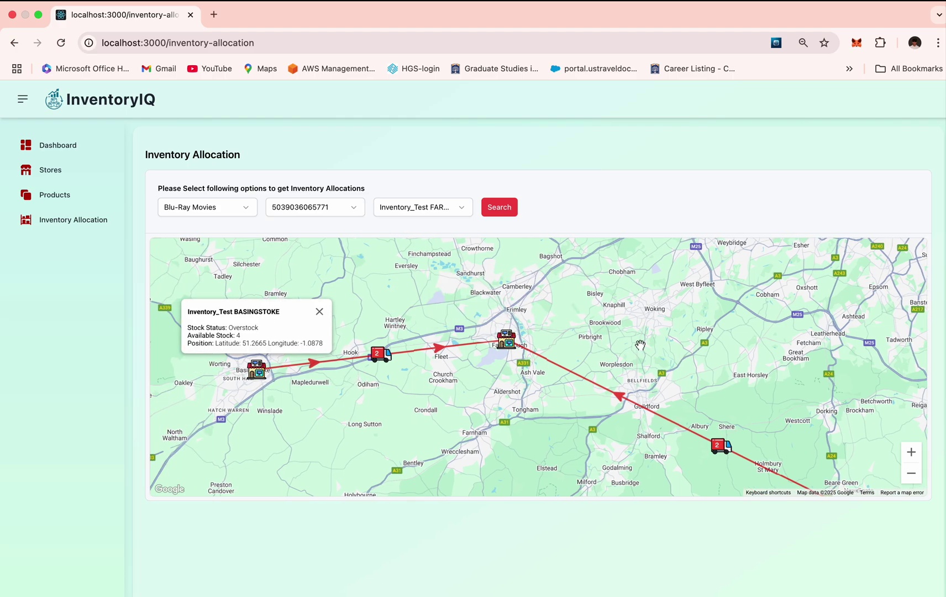
drag(666, 342, 488, 289)
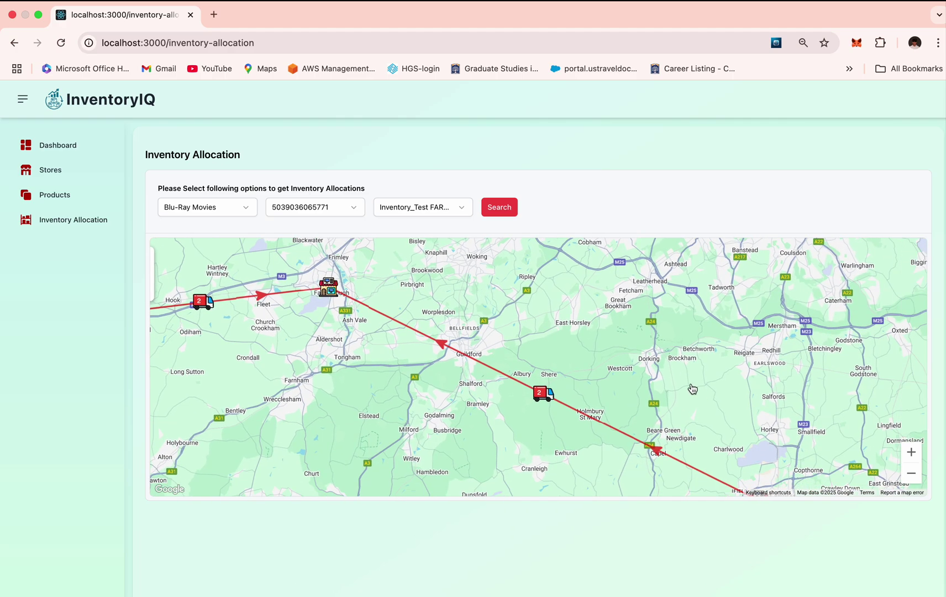
drag(692, 388, 647, 346)
click(706, 451)
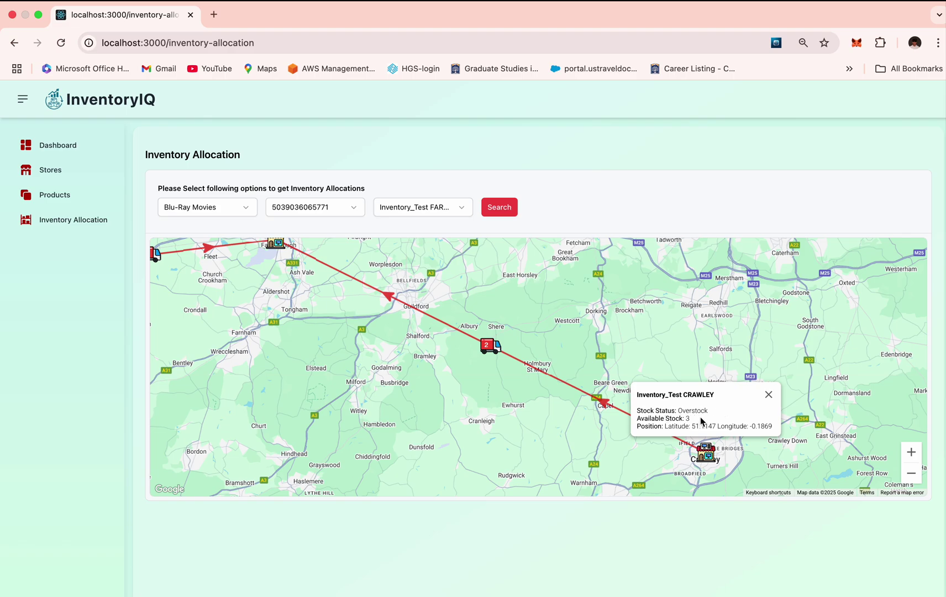
drag(532, 293, 674, 334)
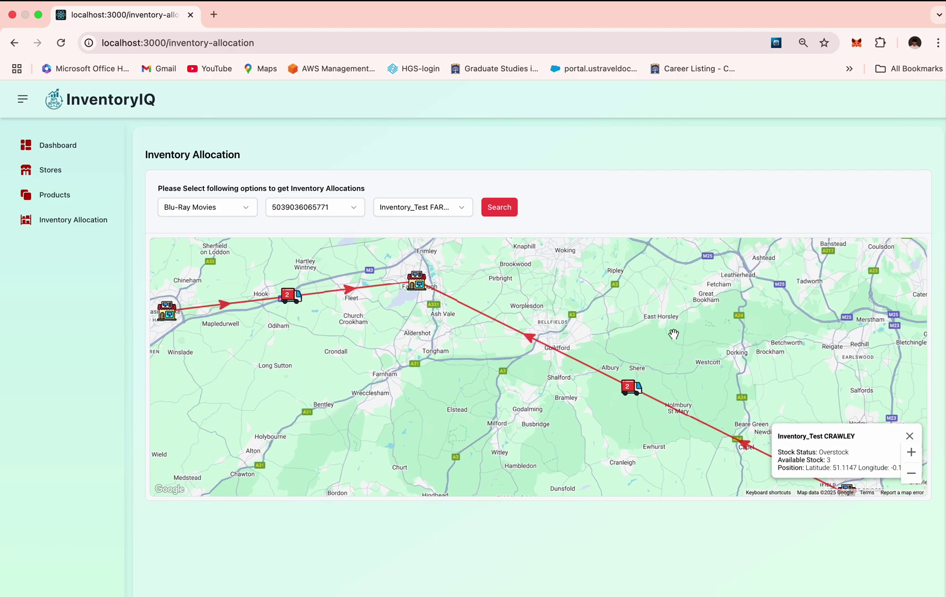
click(423, 283)
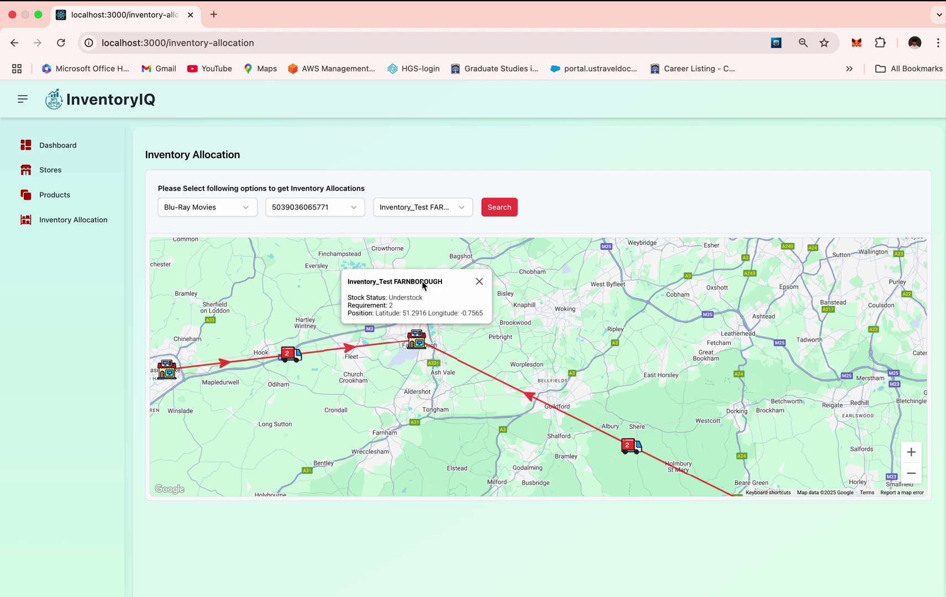